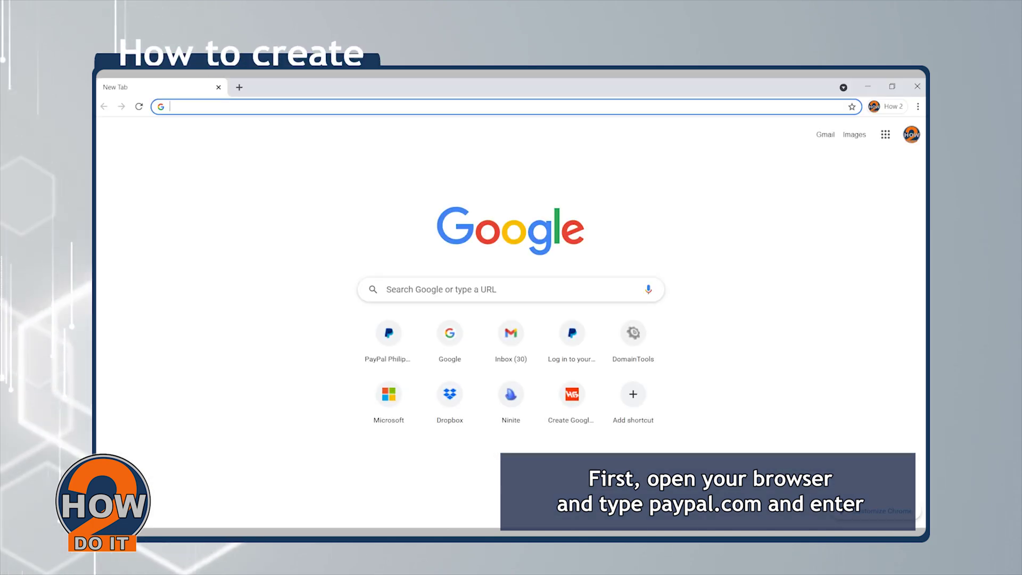
- Load paypal.com in the Chrome address bar
{"action": "type", "text": "payp"}
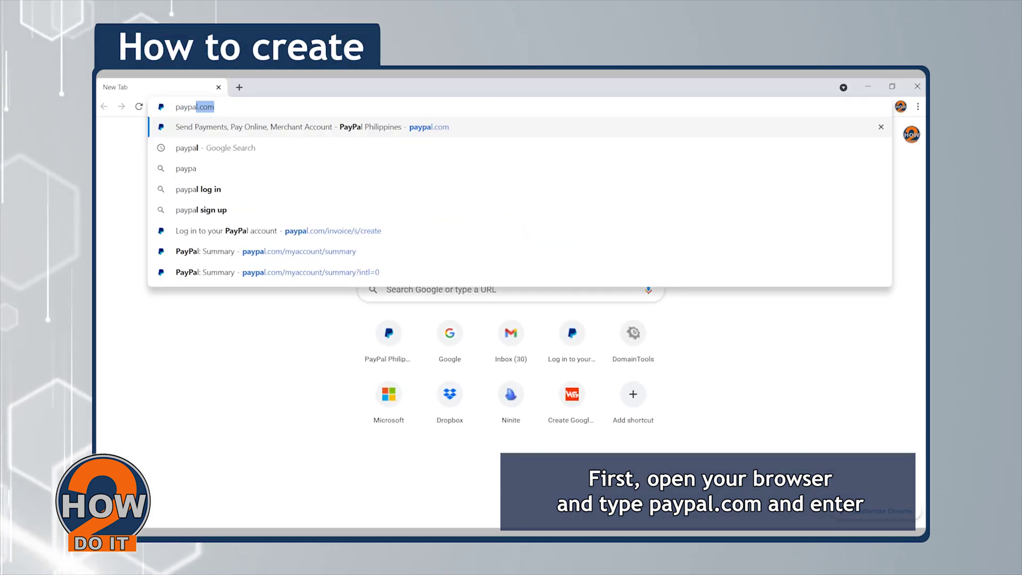
{"action": "type", "text": "al.com"}
{"action": "key", "text": "Return"}
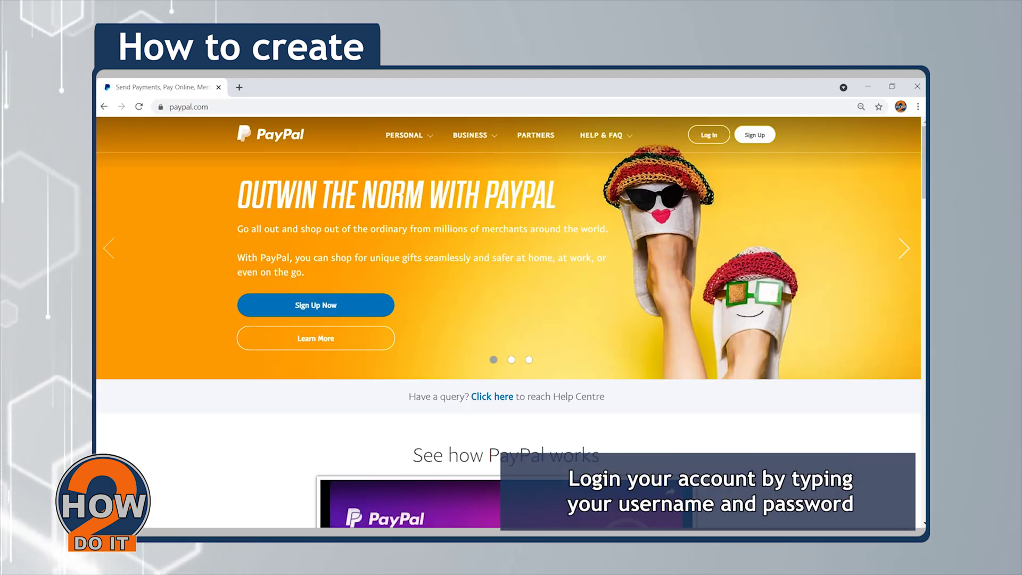
- Go to the Log In page and submit the account credentials to sign in
{"action": "left_click", "coordinate": [716, 140]}
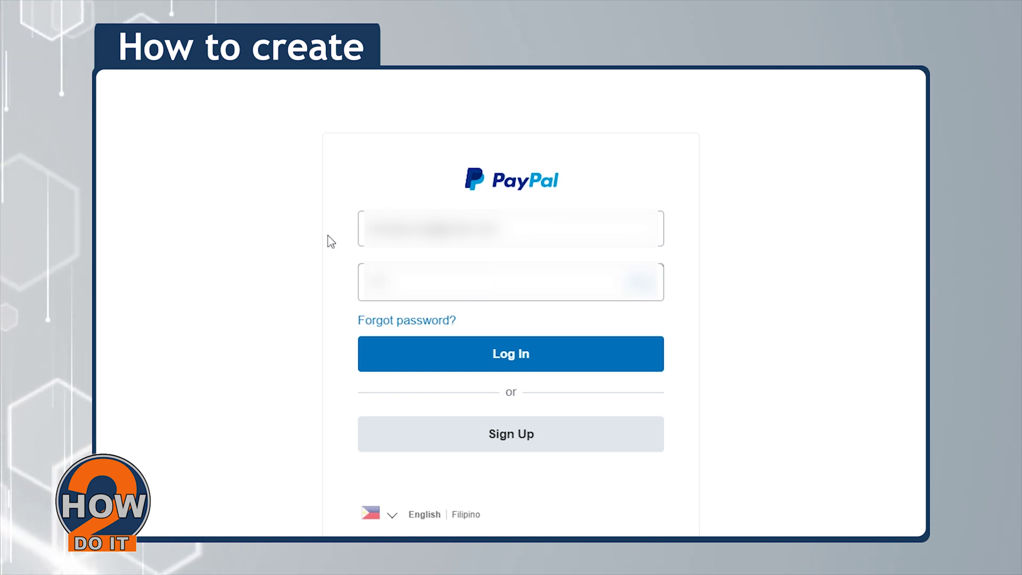
{"action": "key", "text": "Return"}
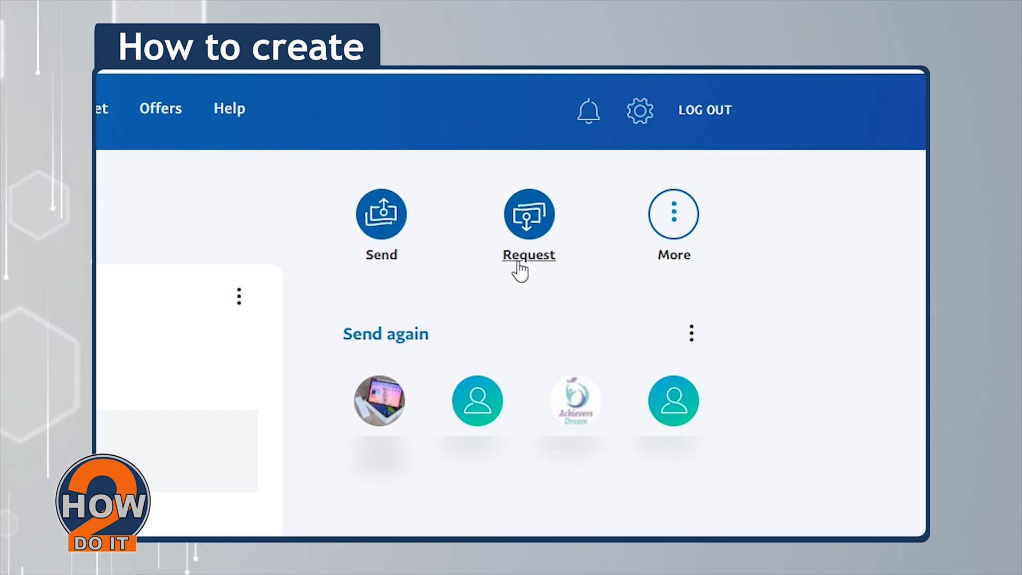
- On the Request page, add three past contacts as recipients, clear them, then start a new invoice
{"action": "left_click", "coordinate": [551, 269]}
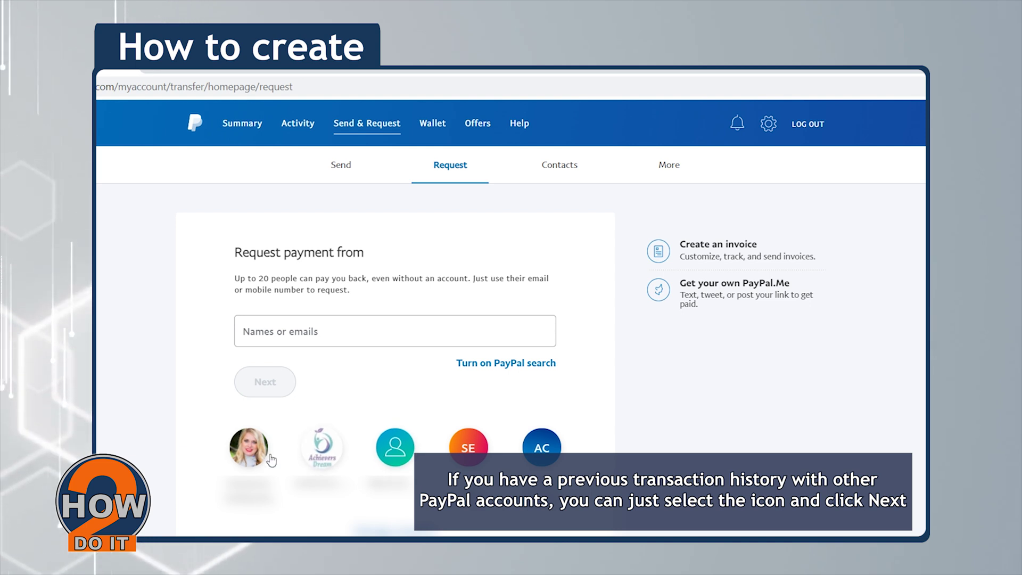
{"action": "left_click", "coordinate": [248, 447]}
{"action": "left_click", "coordinate": [249, 449]}
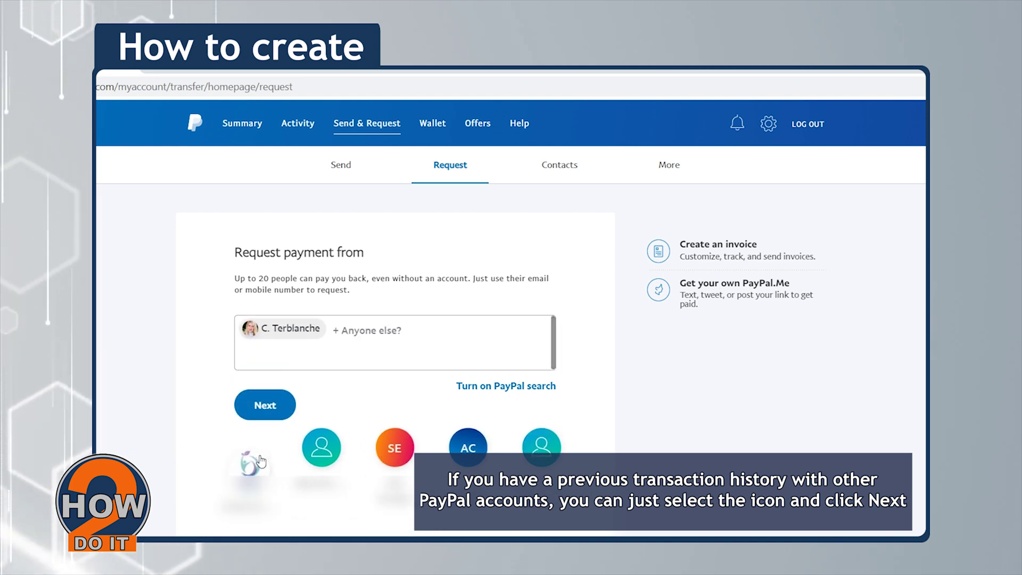
{"action": "left_click", "coordinate": [248, 469]}
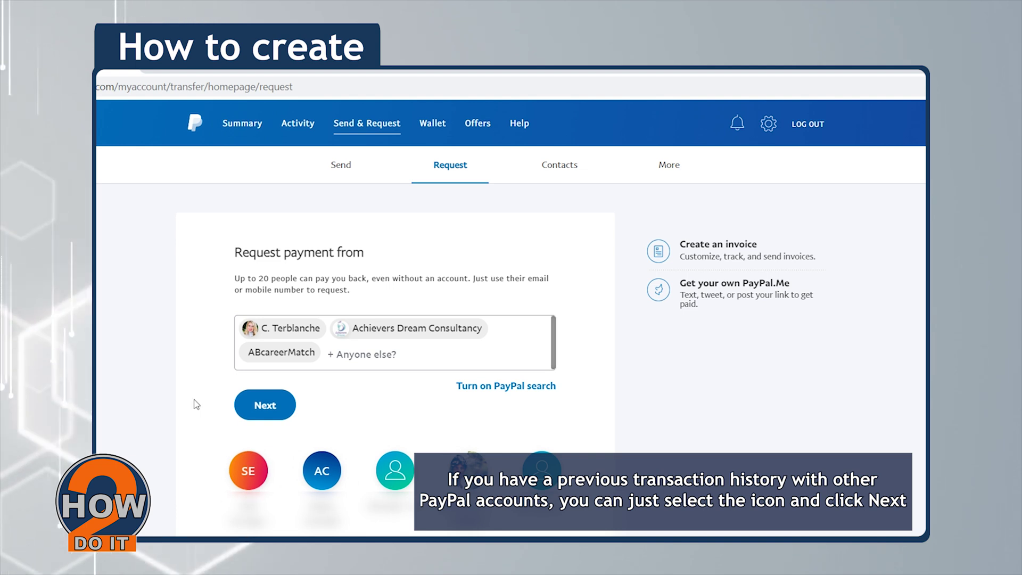
{"action": "left_click", "coordinate": [403, 357]}
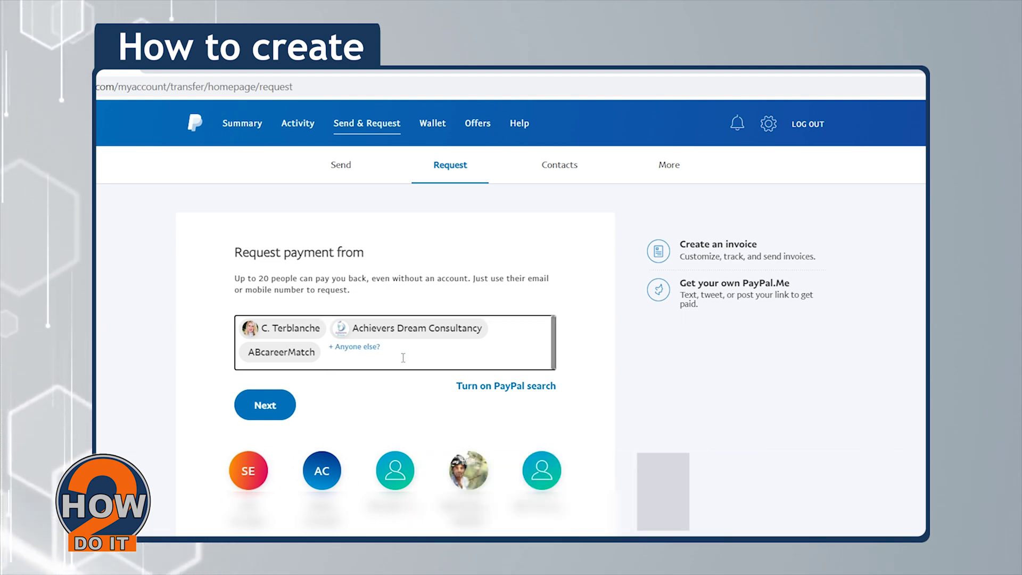
{"action": "key", "text": "BackSpace"}
{"action": "key", "text": "BackSpace"}
{"action": "key", "text": "BackSpace"}
{"action": "key", "text": "BackSpace"}
{"action": "key", "text": "BackSpace"}
{"action": "key", "text": "BackSpace"}
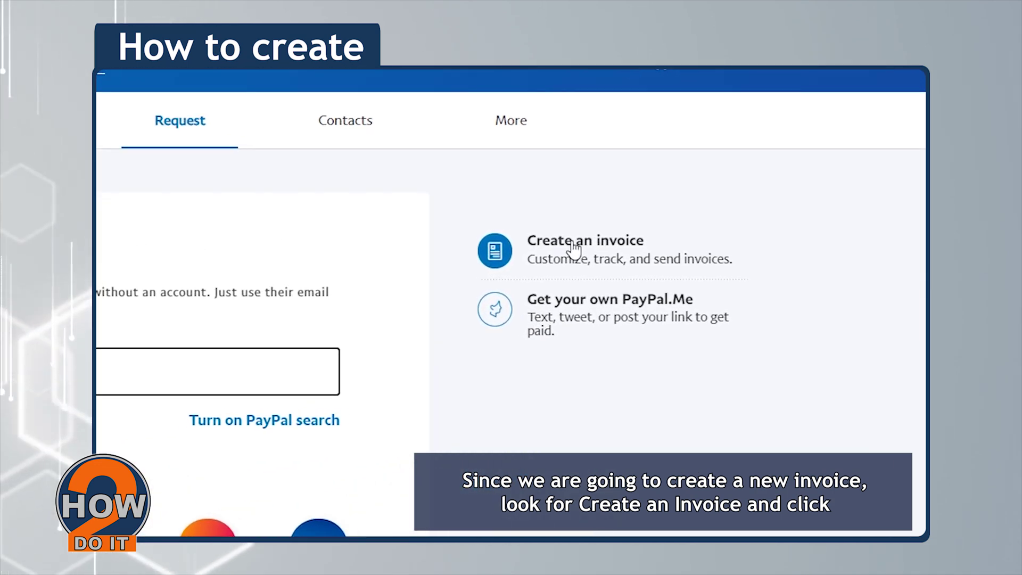
{"action": "left_click", "coordinate": [610, 247]}
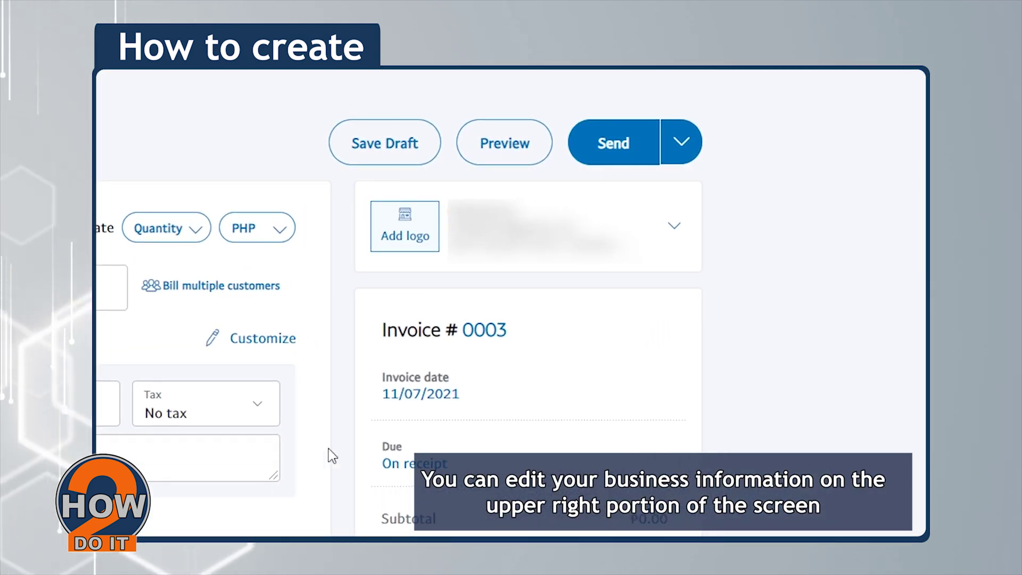
- Expand the full business information details on invoice #0003
{"action": "left_click", "coordinate": [675, 228]}
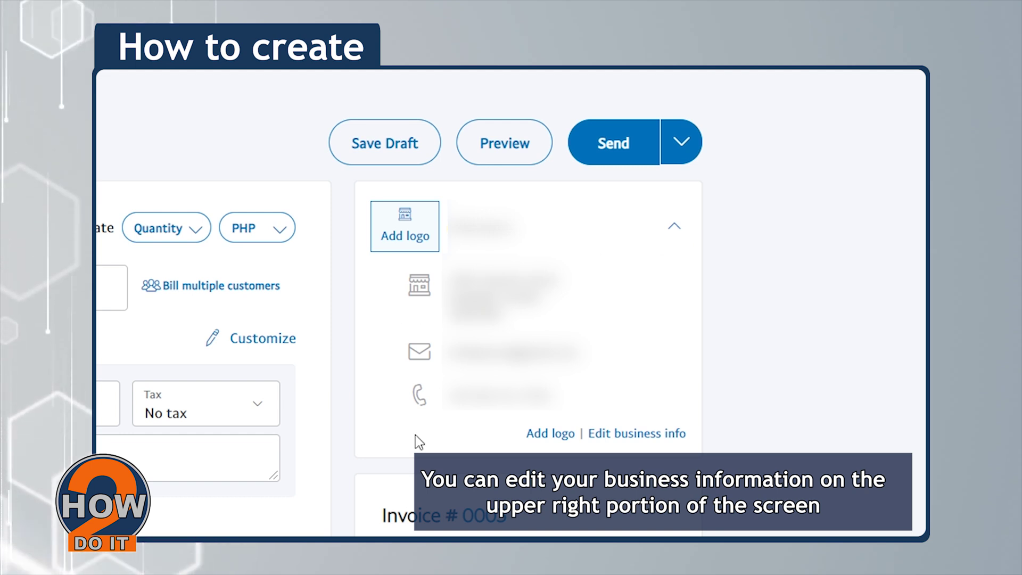
{"action": "left_click", "coordinate": [616, 436]}
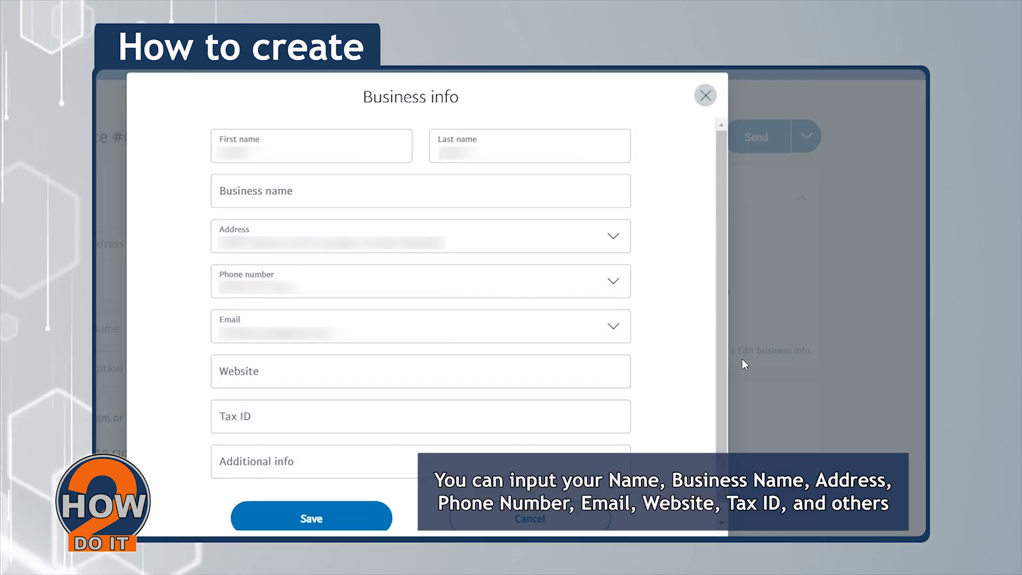
{"action": "scroll", "coordinate": [678, 381], "scroll_direction": "down", "scroll_amount": 1}
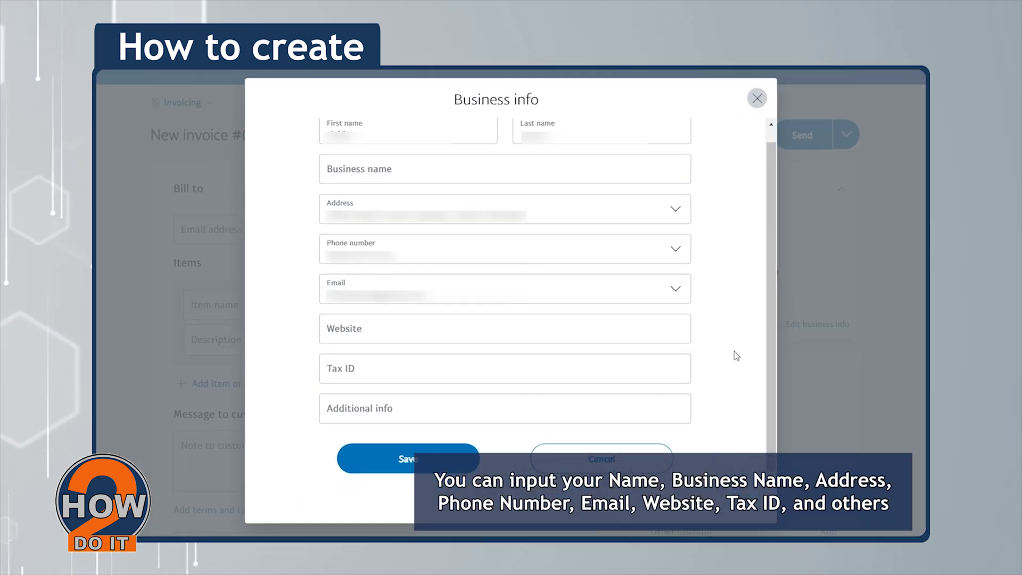
{"action": "scroll", "coordinate": [734, 352], "scroll_direction": "up", "scroll_amount": 1}
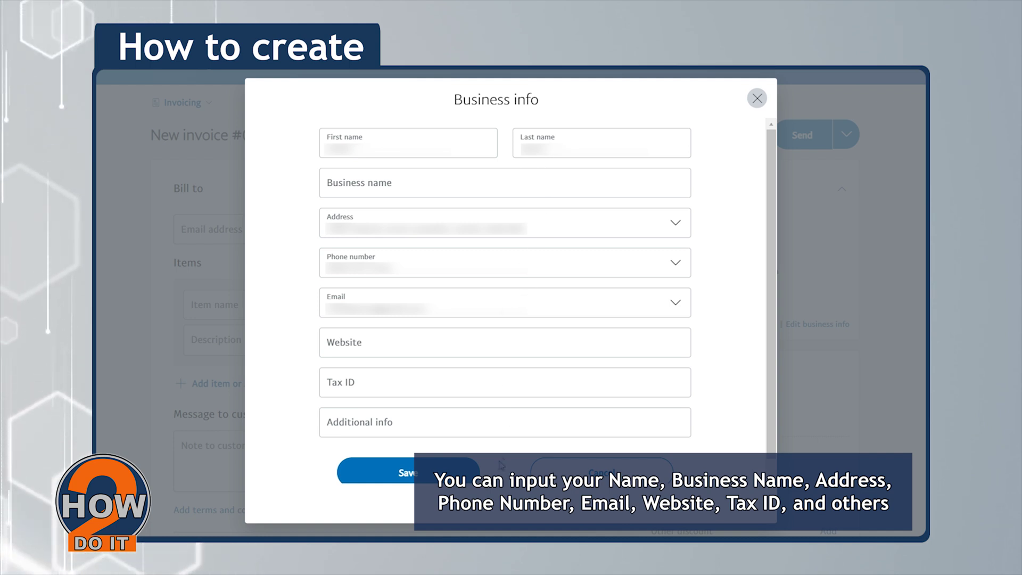
{"action": "left_click", "coordinate": [432, 474]}
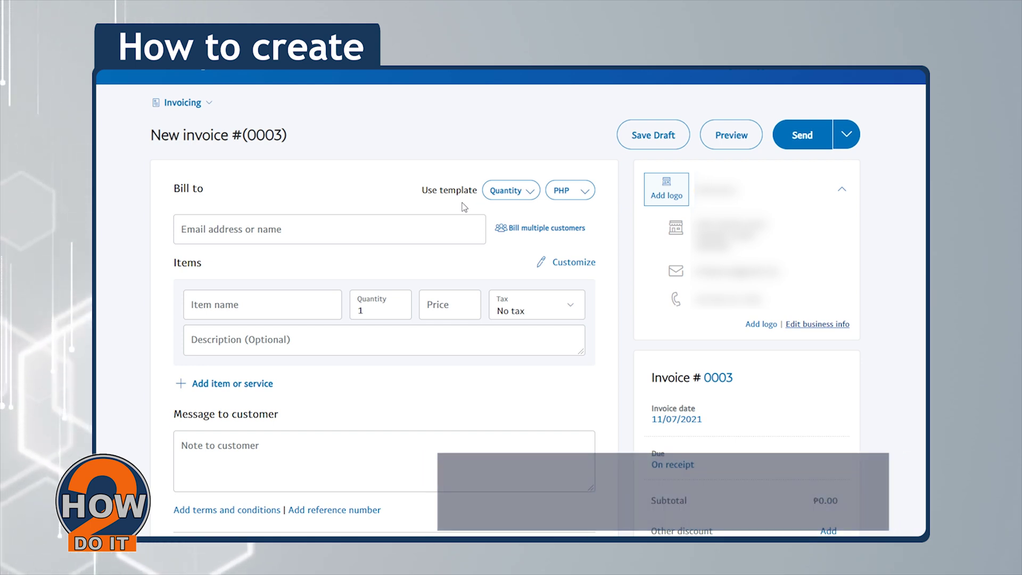
- Keep the Quantity template and step through Item name, Description, Price and Note, leaving Price empty
{"action": "left_click", "coordinate": [526, 190]}
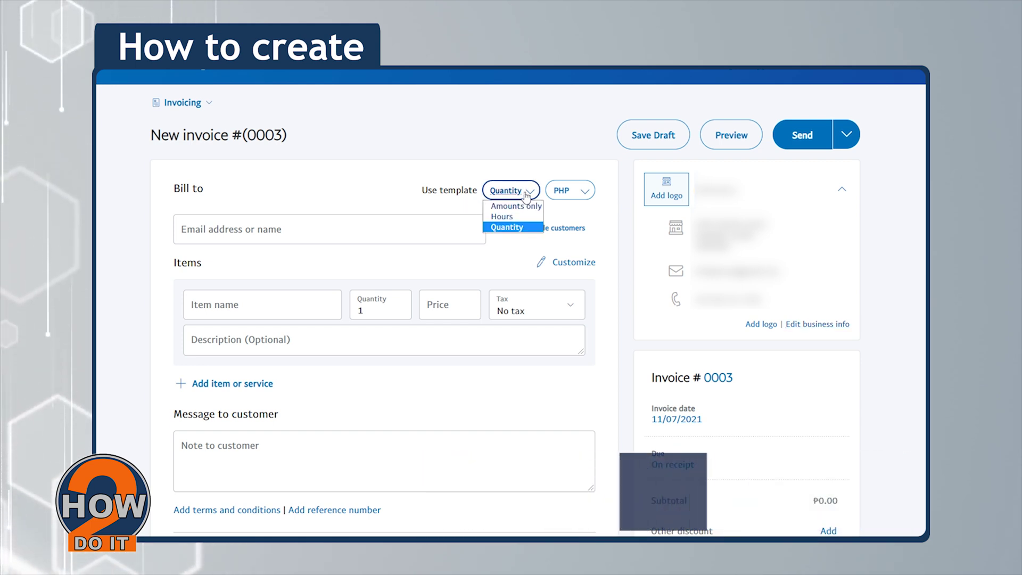
{"action": "left_click", "coordinate": [512, 227]}
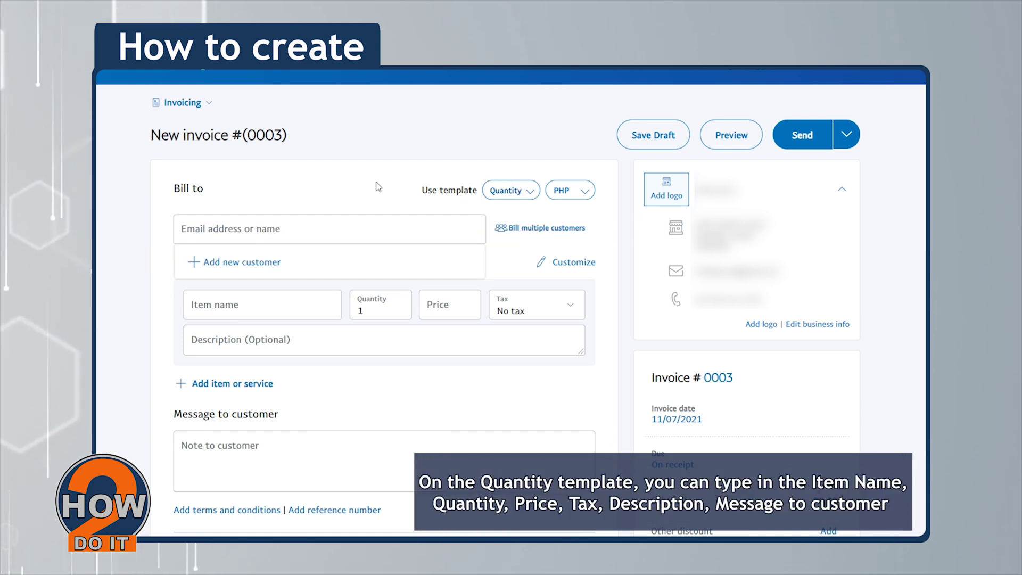
{"action": "left_click", "coordinate": [255, 317]}
{"action": "left_click", "coordinate": [388, 343]}
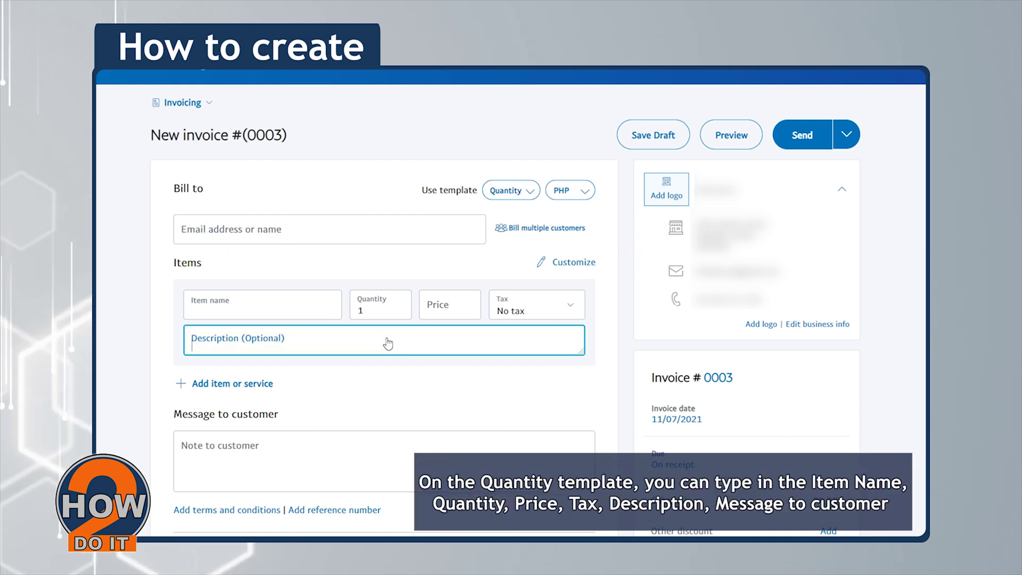
{"action": "left_click", "coordinate": [441, 305]}
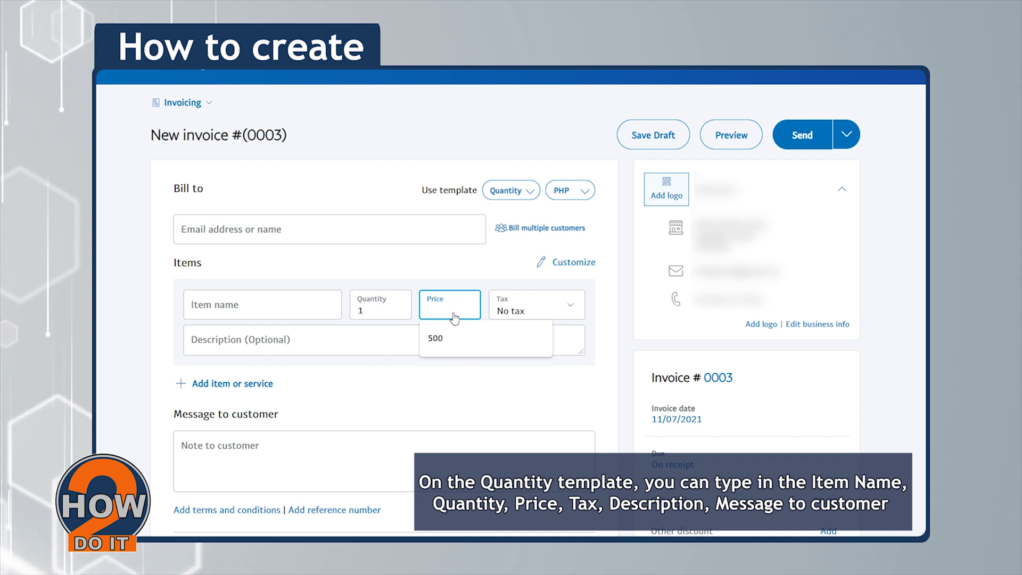
{"action": "left_click", "coordinate": [439, 276]}
{"action": "left_click", "coordinate": [334, 348]}
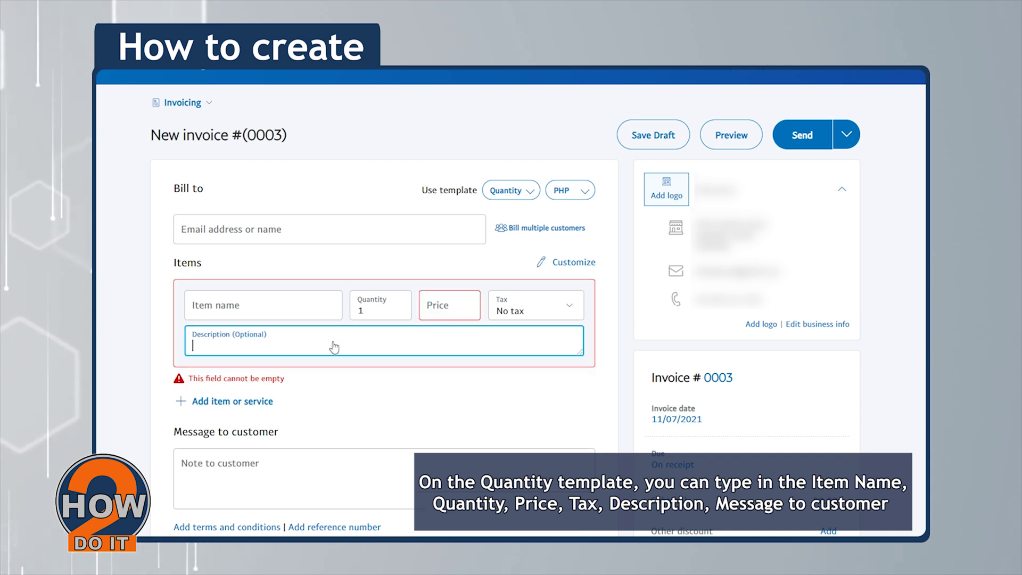
{"action": "left_click", "coordinate": [366, 451]}
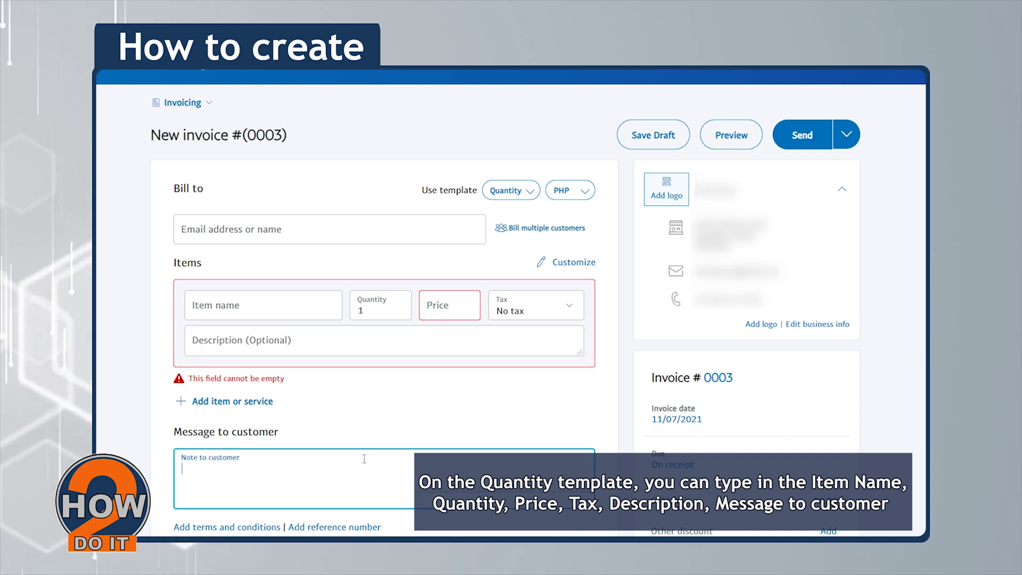
{"action": "left_click", "coordinate": [369, 424]}
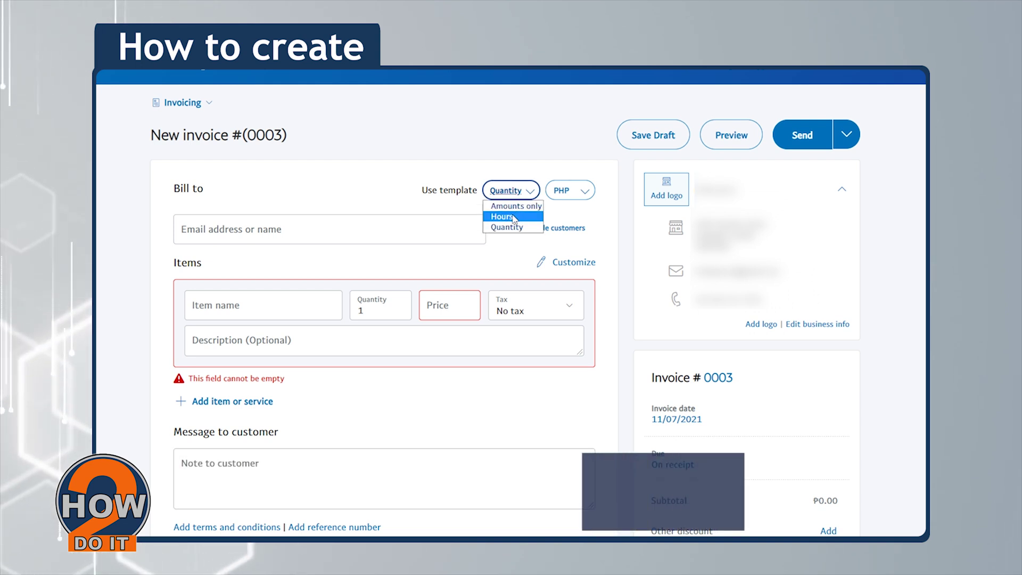
- Change the invoice template to Hours, then to Amounts only
{"action": "left_click", "coordinate": [515, 216]}
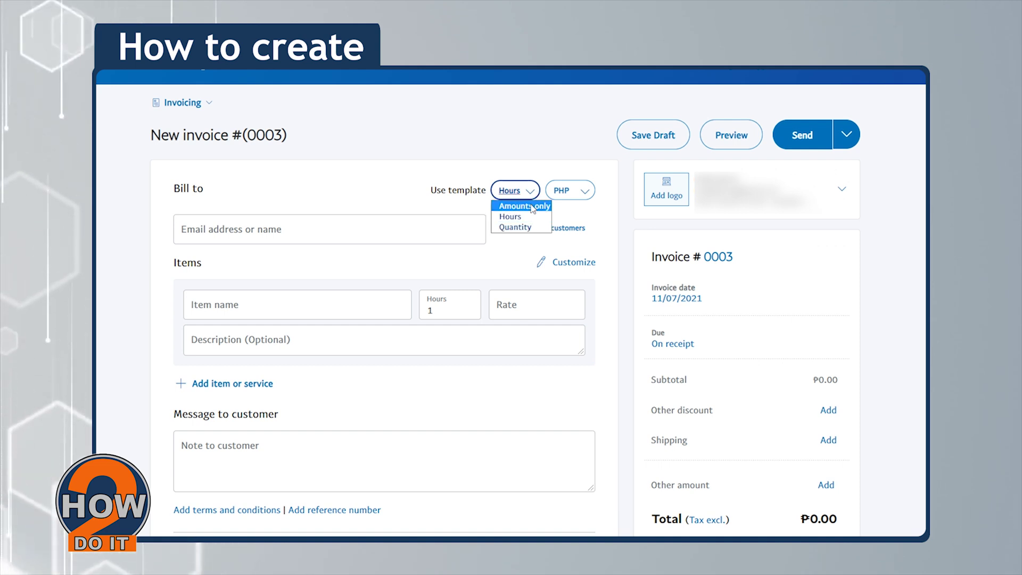
{"action": "left_click", "coordinate": [527, 206]}
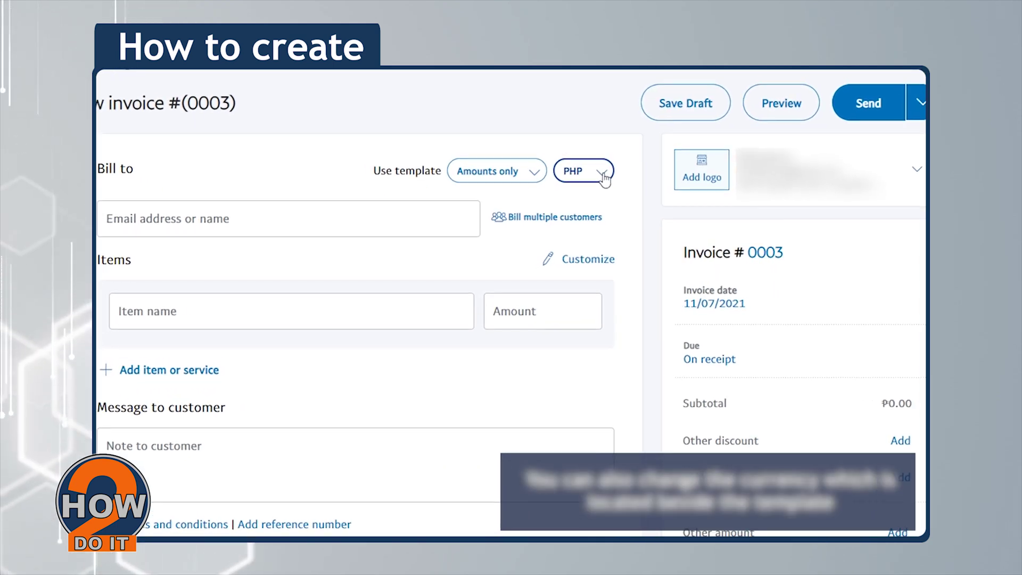
- Set the invoice currency to SGD and bill it to the customer's email address
{"action": "left_click", "coordinate": [609, 168]}
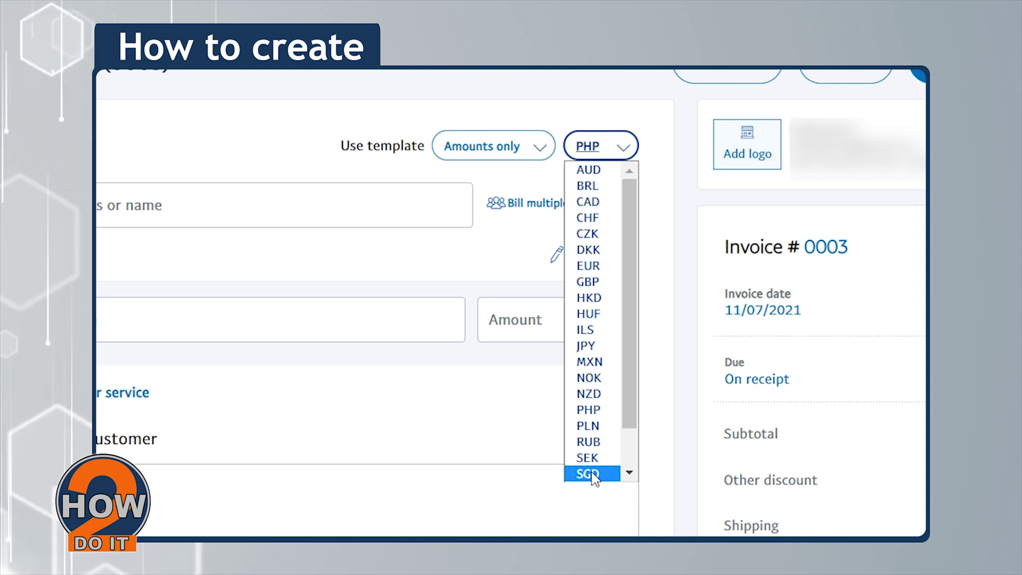
{"action": "left_click", "coordinate": [575, 440]}
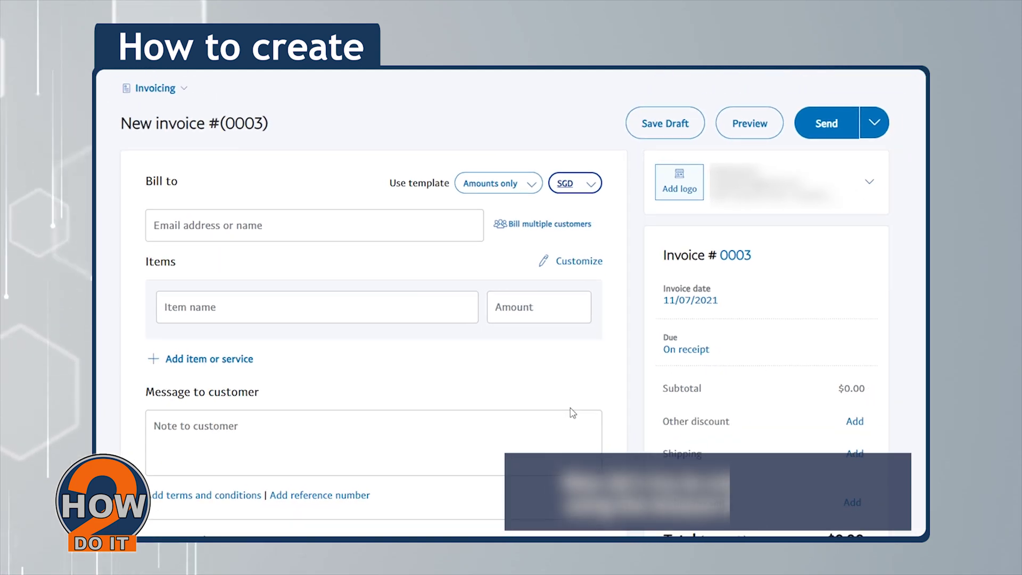
{"action": "left_click", "coordinate": [308, 233]}
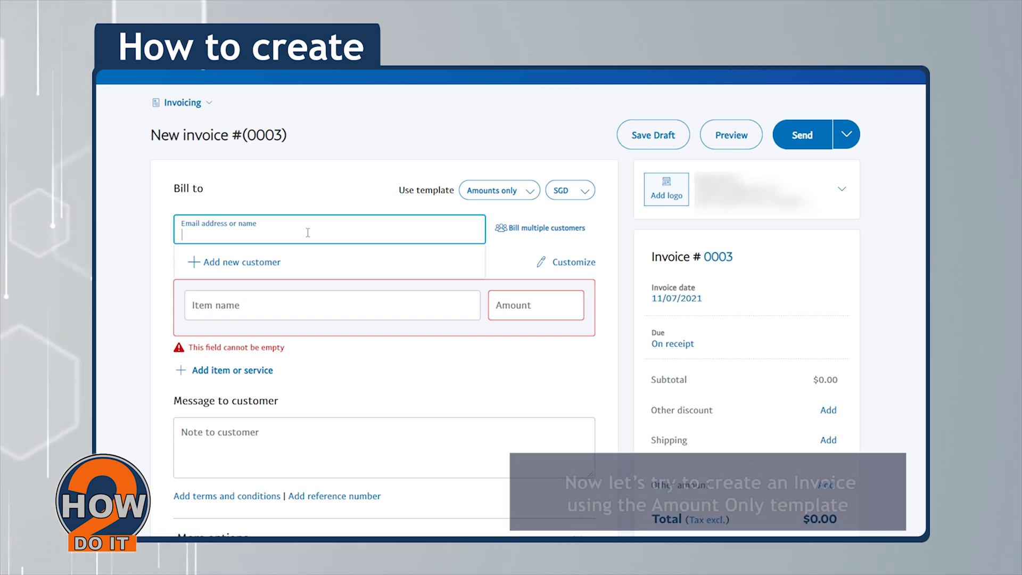
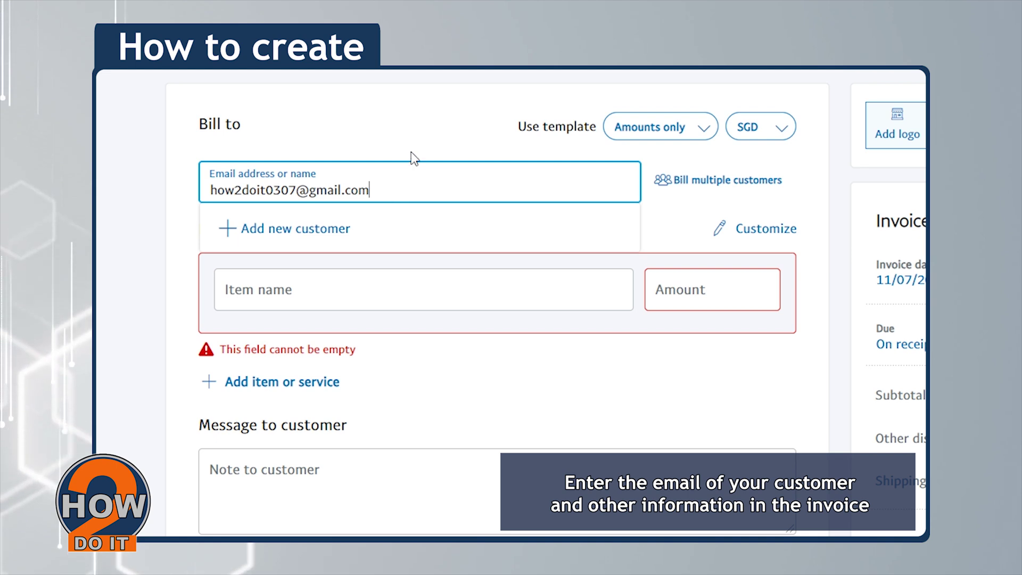
{"action": "left_click", "coordinate": [399, 126]}
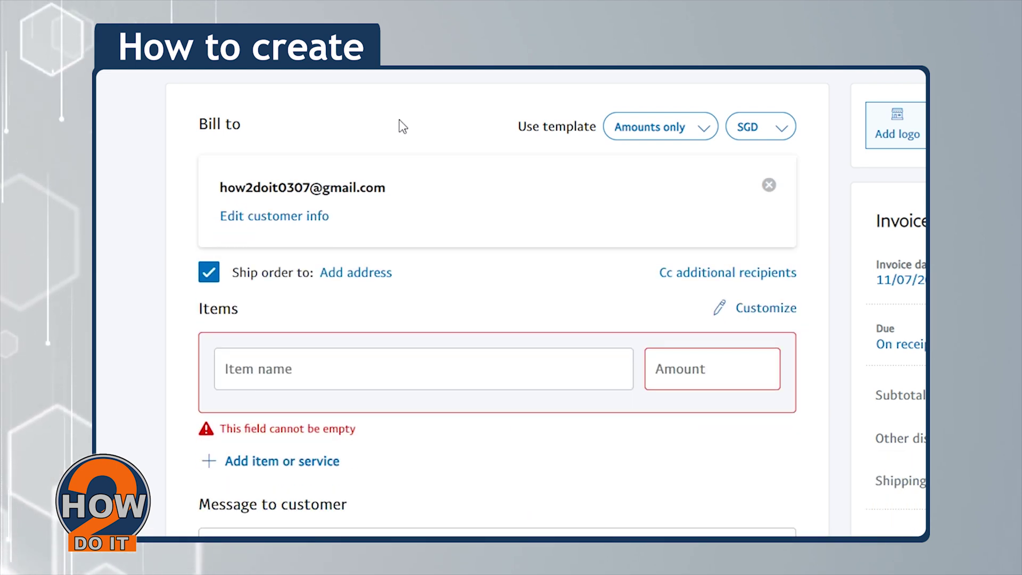
- Add the item 'payment for the service' with amount 500 and remove the extra empty row
{"action": "left_click", "coordinate": [416, 379]}
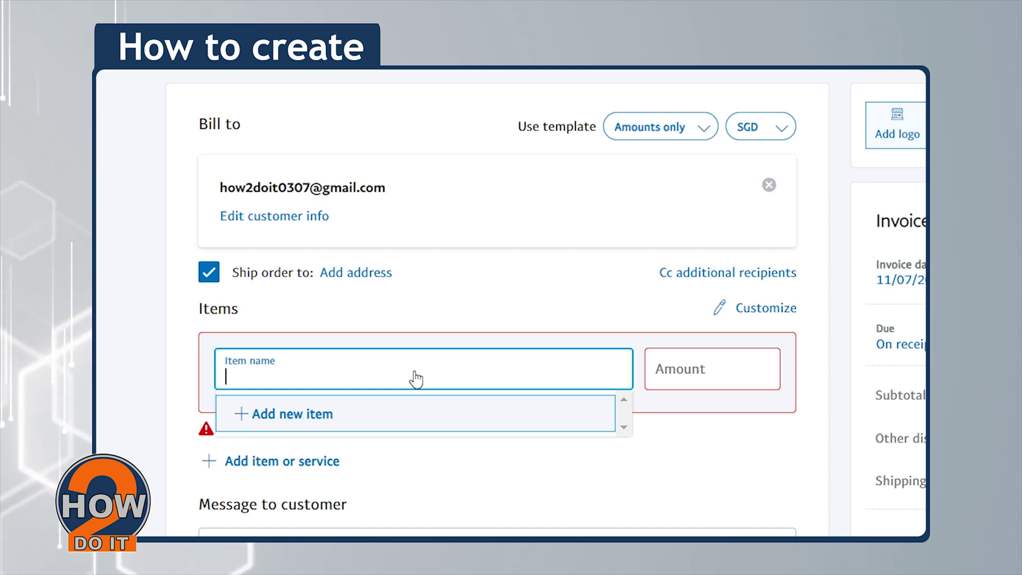
{"action": "type", "text": "p"}
{"action": "scroll", "coordinate": [418, 378], "scroll_direction": "down", "scroll_amount": 3}
{"action": "type", "text": "ayment for the serv"}
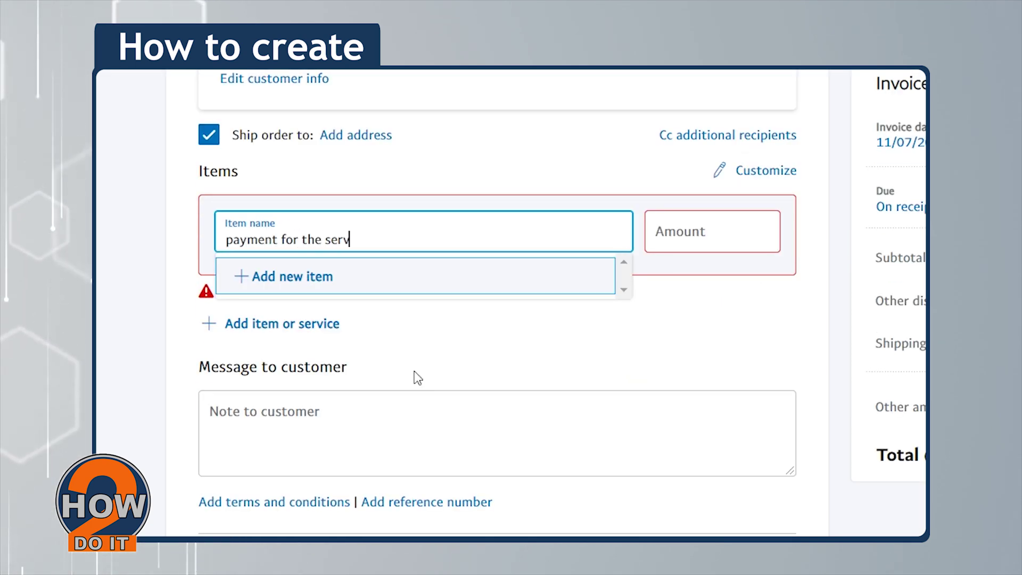
{"action": "left_click", "coordinate": [504, 361]}
{"action": "left_click", "coordinate": [722, 245]}
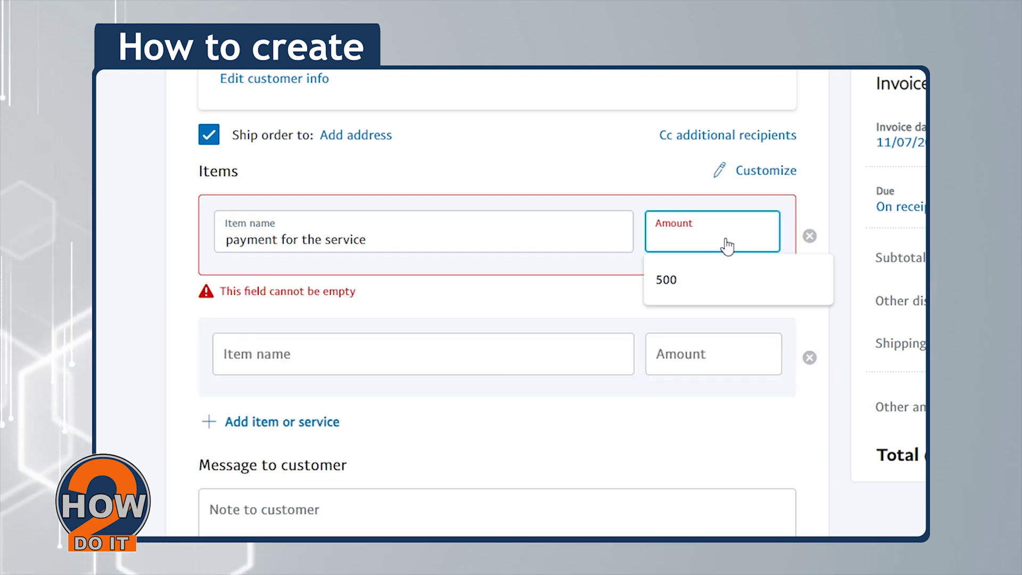
{"action": "left_click", "coordinate": [692, 275]}
{"action": "left_click", "coordinate": [809, 355]}
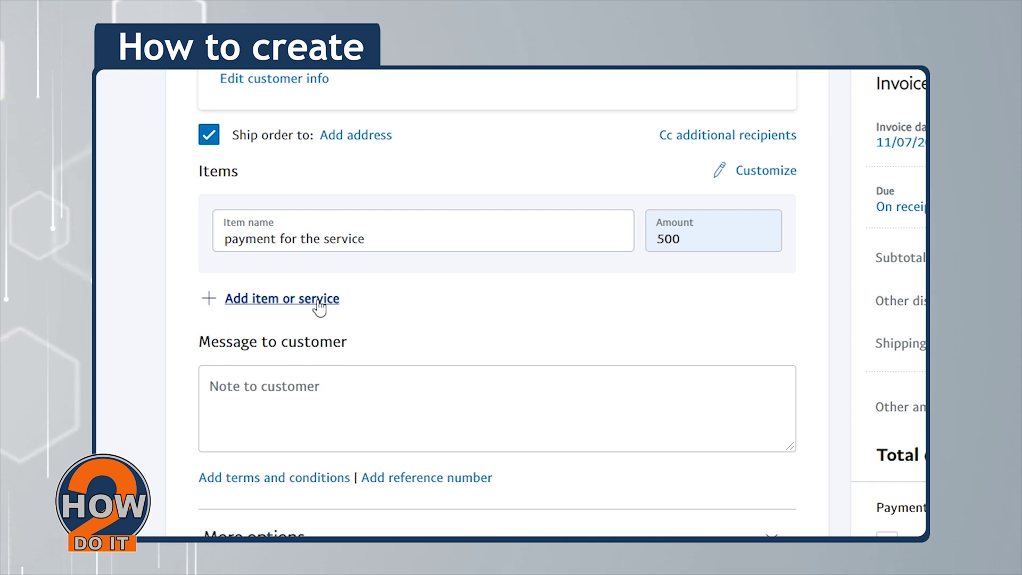
{"action": "left_click", "coordinate": [320, 300]}
{"action": "left_click", "coordinate": [389, 388]}
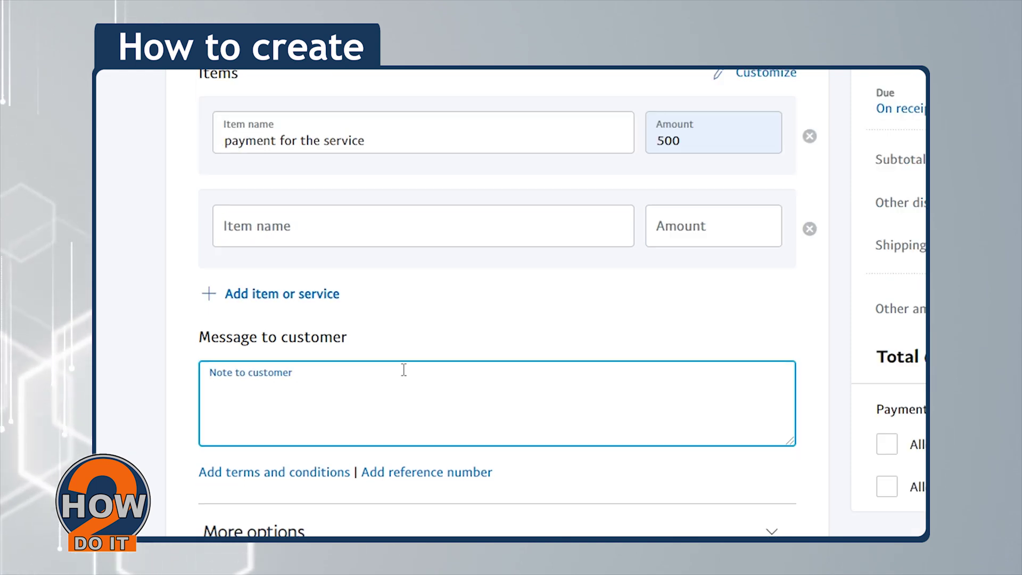
- Enter 'Here you send a message to your customer' as the Note to customer
{"action": "type", "text": "Here "}
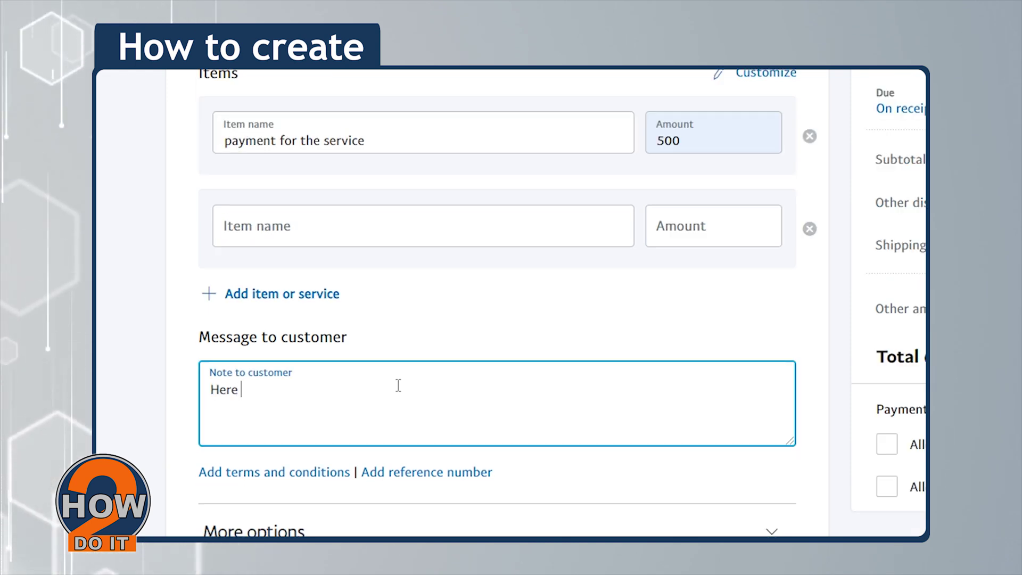
{"action": "type", "text": "you send"}
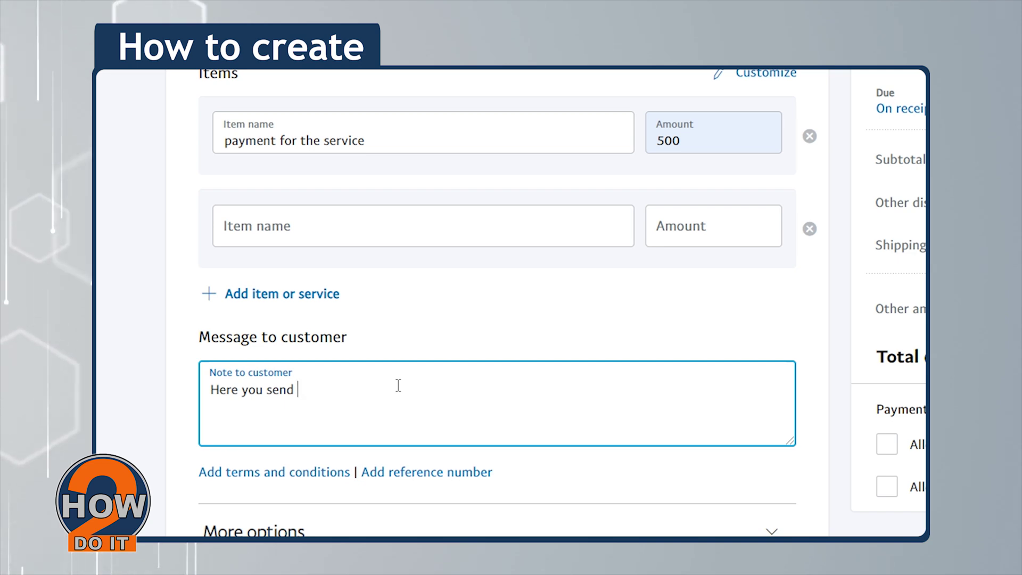
{"action": "type", "text": "ur customer"}
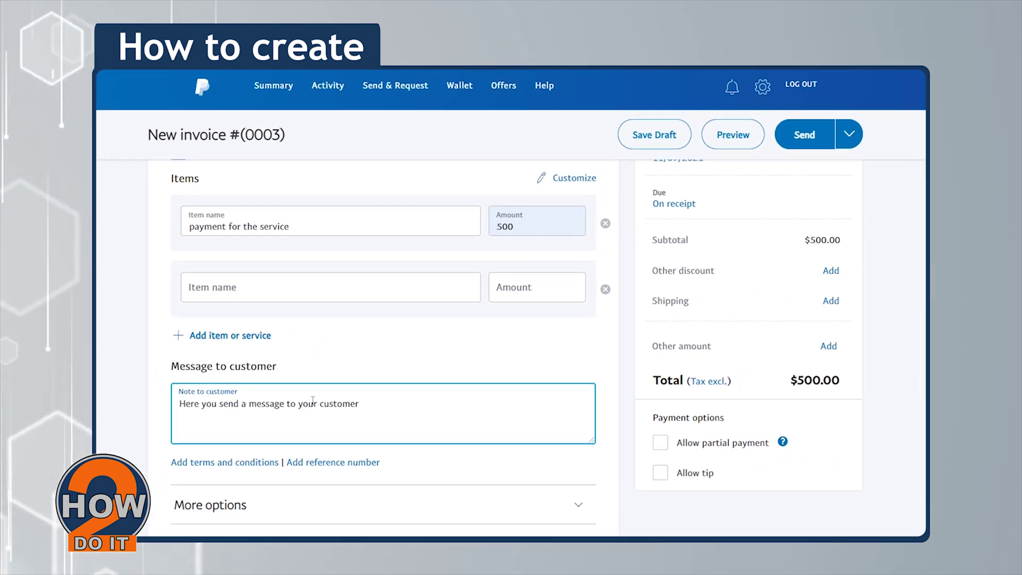
{"action": "left_click", "coordinate": [444, 366]}
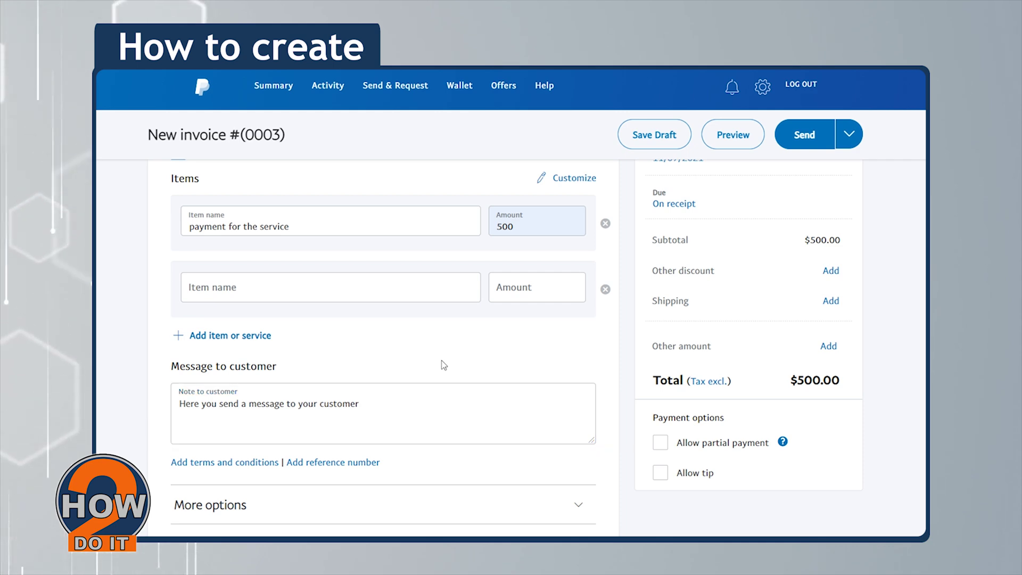
{"action": "scroll", "coordinate": [459, 366], "scroll_direction": "up", "scroll_amount": 2}
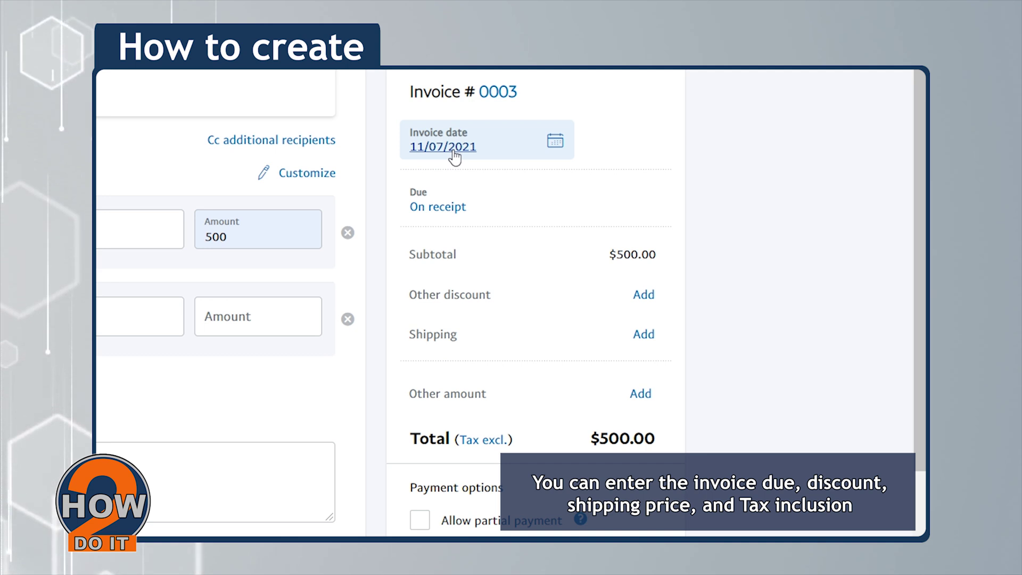
{"action": "left_click", "coordinate": [521, 205]}
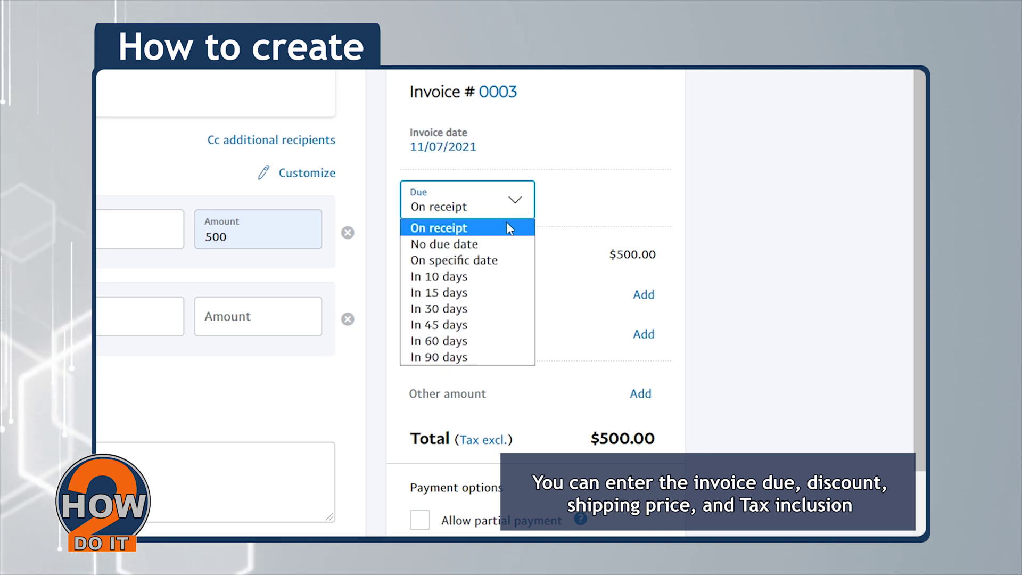
{"action": "left_click", "coordinate": [522, 233]}
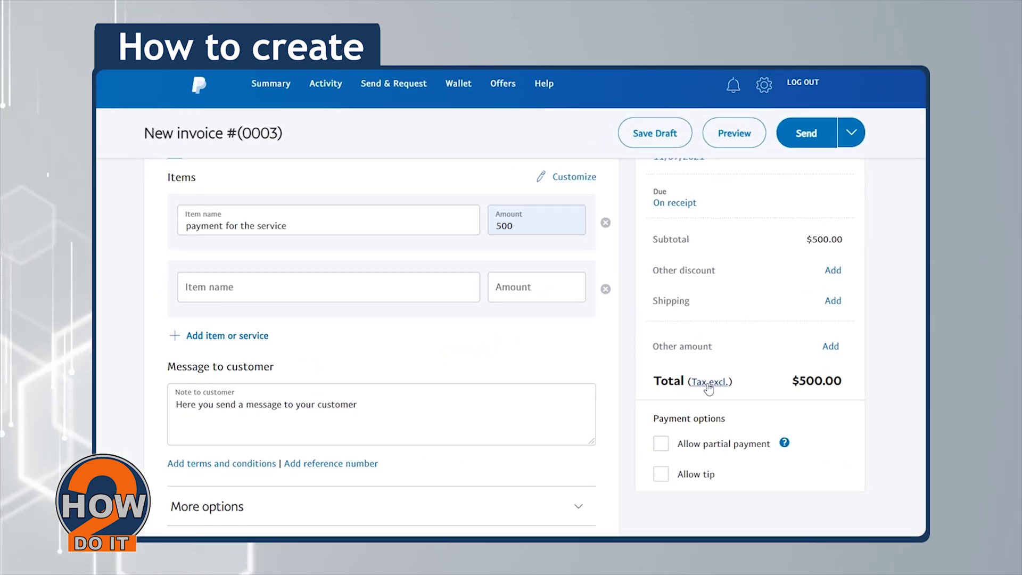
- Save taxes as tax exclusive after discount, then preview the invoice as the customer sees it
{"action": "left_click", "coordinate": [708, 382]}
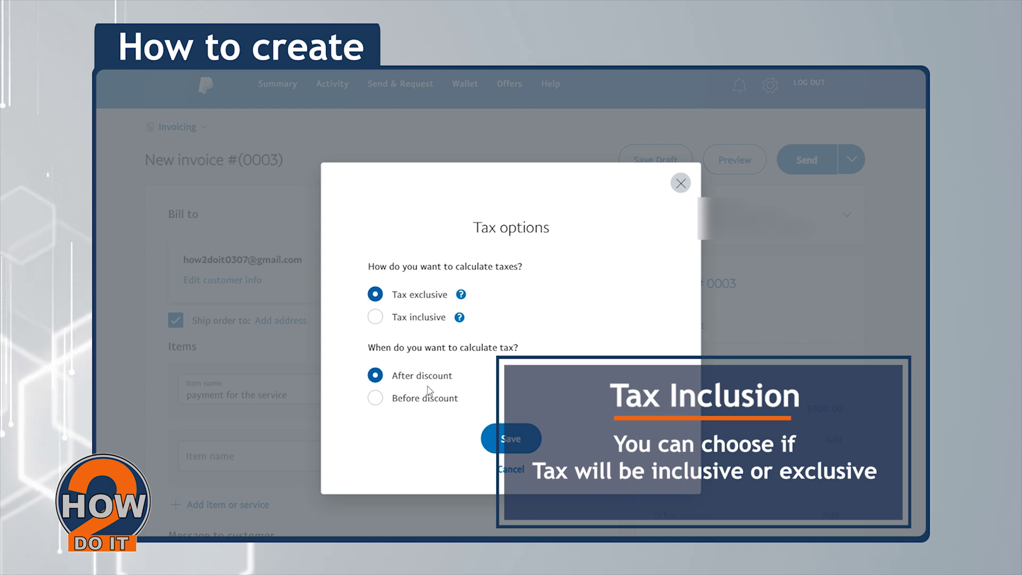
{"action": "left_click", "coordinate": [511, 439]}
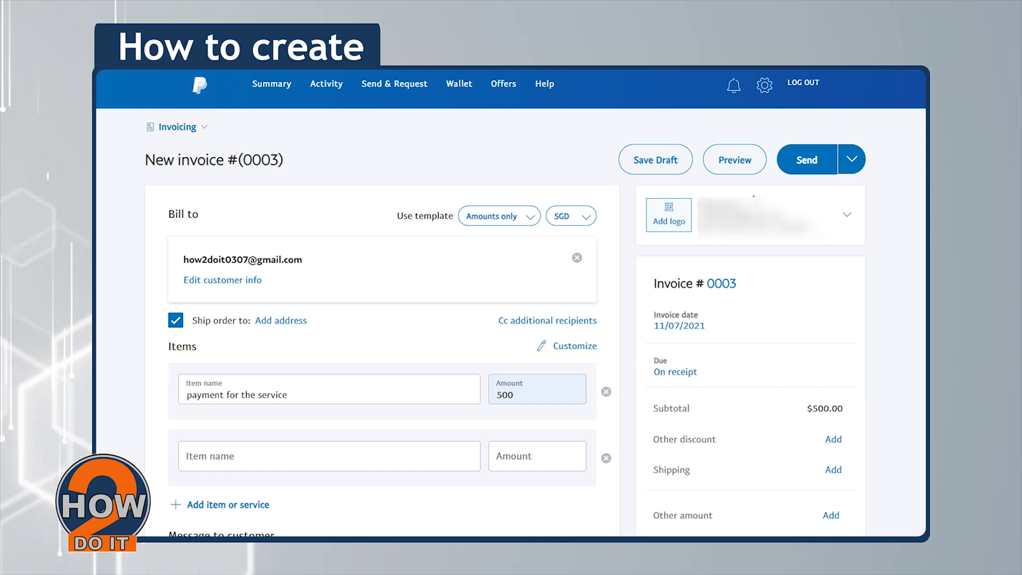
{"action": "left_click", "coordinate": [736, 163]}
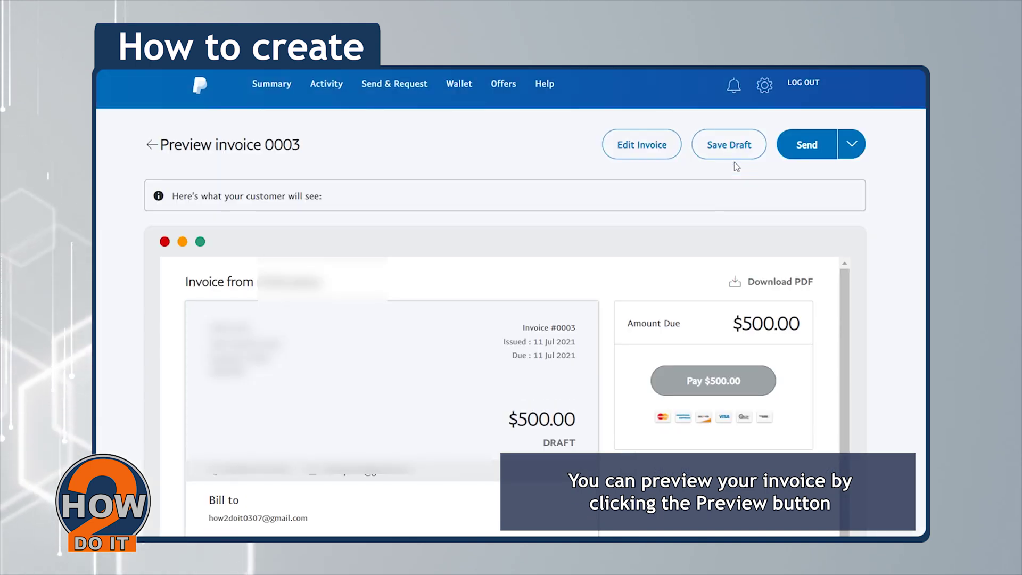
- Review the invoice 0003 preview showing $500.00 due, then send it to the customer
{"action": "scroll", "coordinate": [505, 346], "scroll_direction": "down", "scroll_amount": 2}
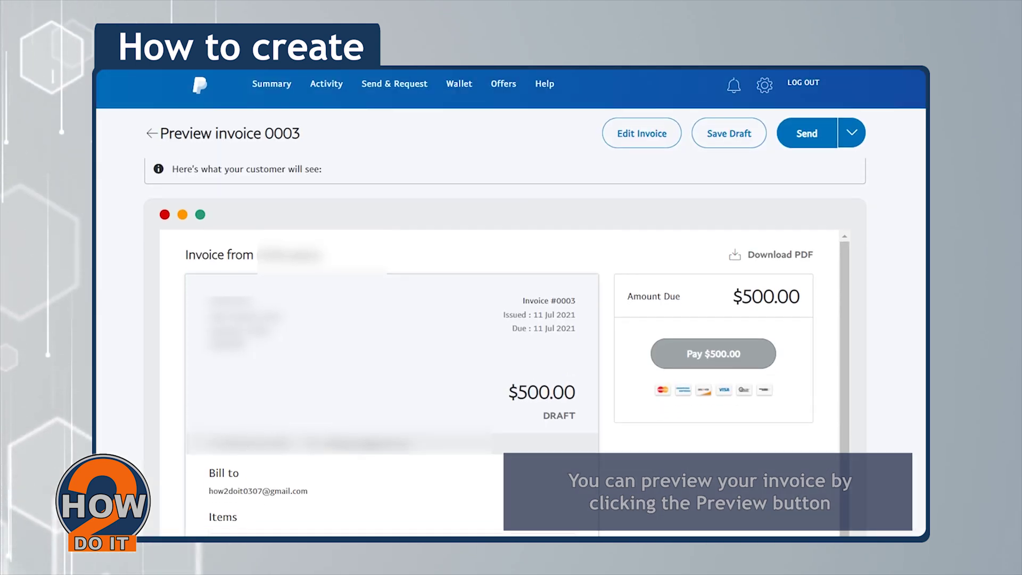
{"action": "scroll", "coordinate": [505, 346], "scroll_direction": "down", "scroll_amount": 1}
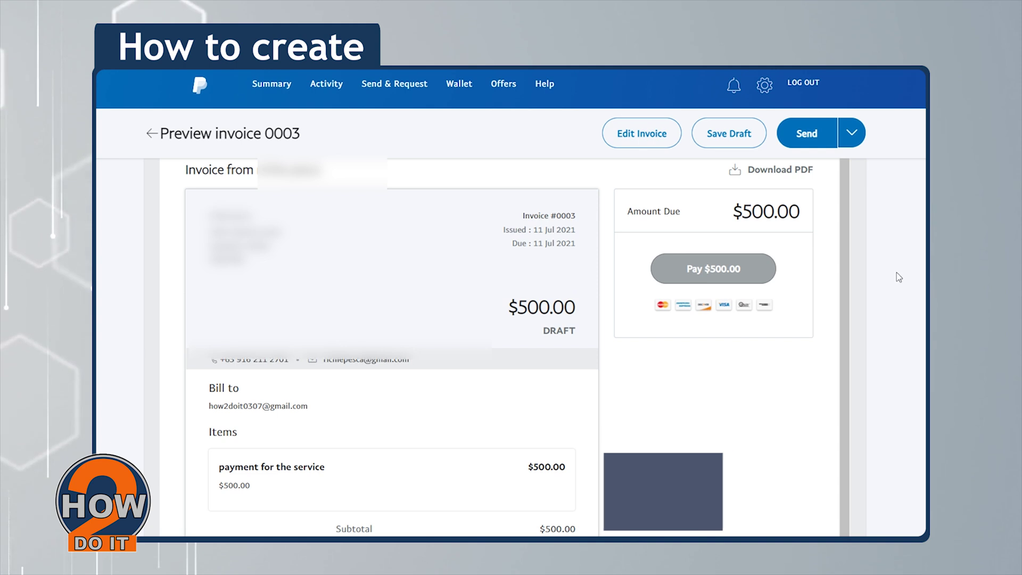
{"action": "key", "text": "ctrl+minus"}
{"action": "key", "text": "ctrl+minus"}
{"action": "scroll", "coordinate": [753, 306], "scroll_direction": "up", "scroll_amount": 2}
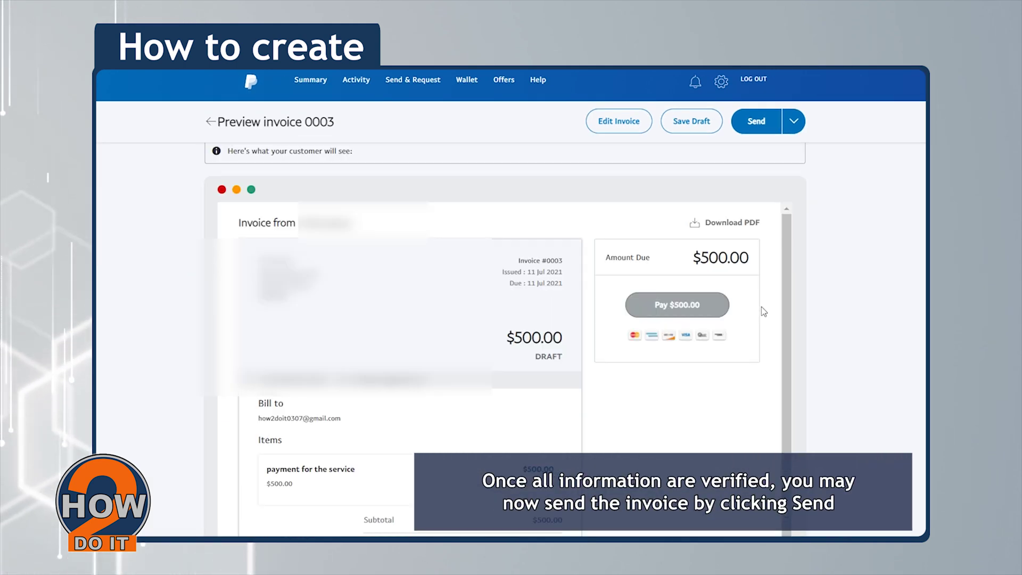
{"action": "scroll", "coordinate": [792, 342], "scroll_direction": "down", "scroll_amount": 1}
{"action": "scroll", "coordinate": [793, 319], "scroll_direction": "up", "scroll_amount": 1}
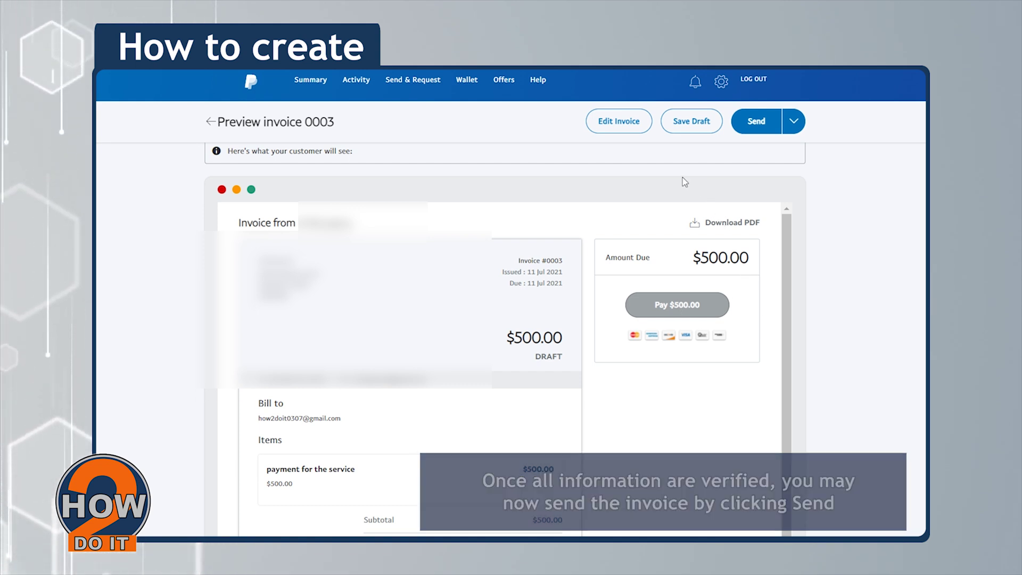
{"action": "left_click", "coordinate": [770, 130]}
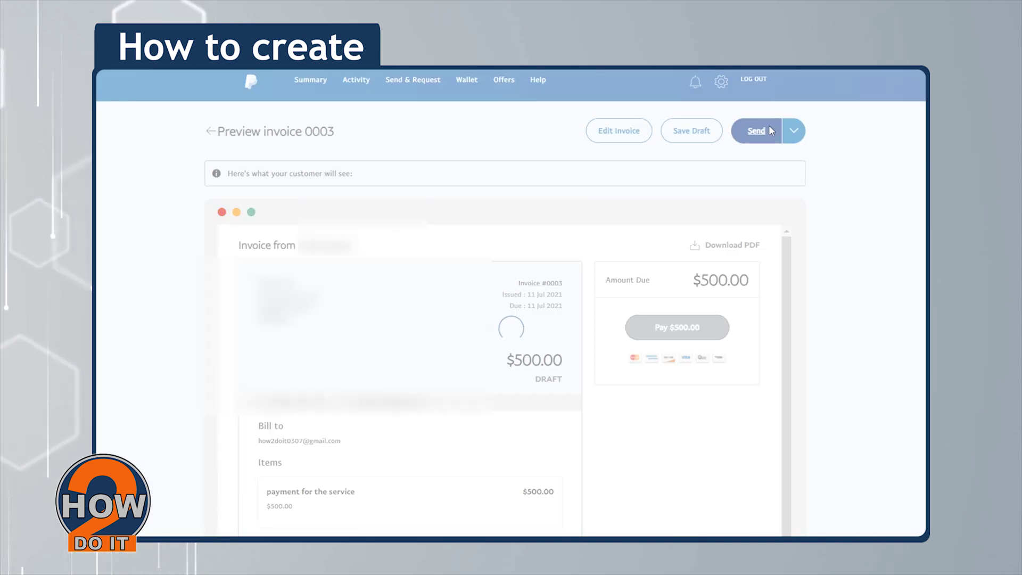